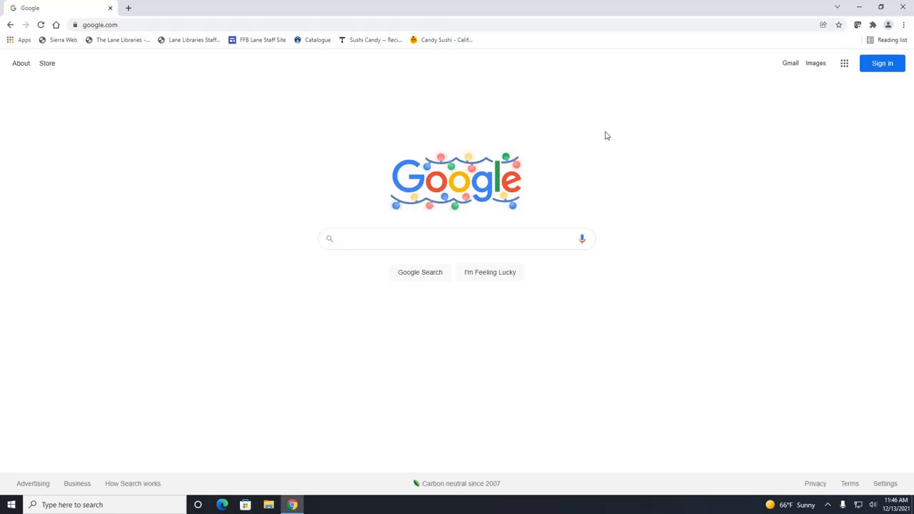
- Open the website pdfescape.com in the browser
click(414, 20)
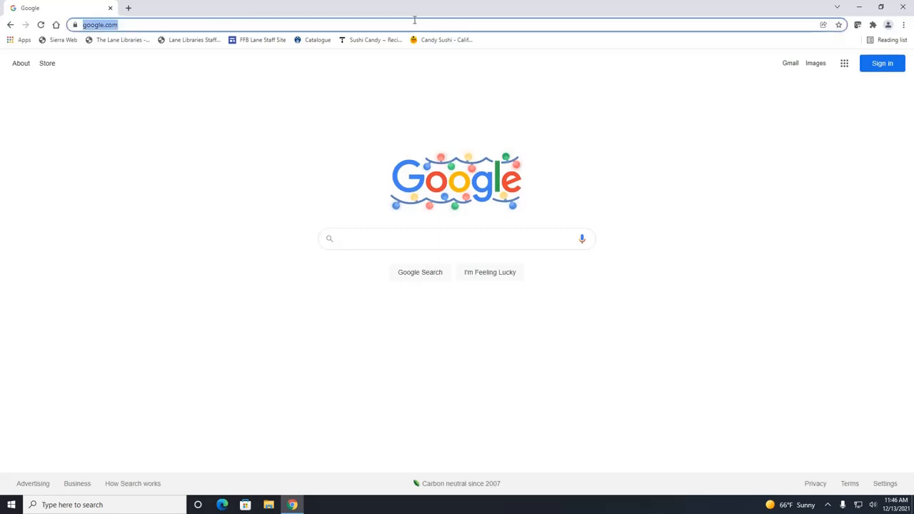
text(pdfescape.)
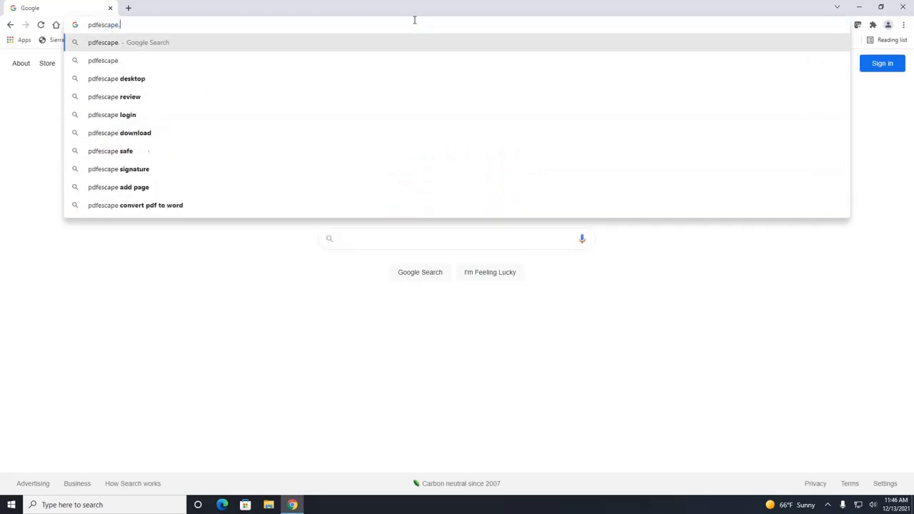
text(com)
key(Return)
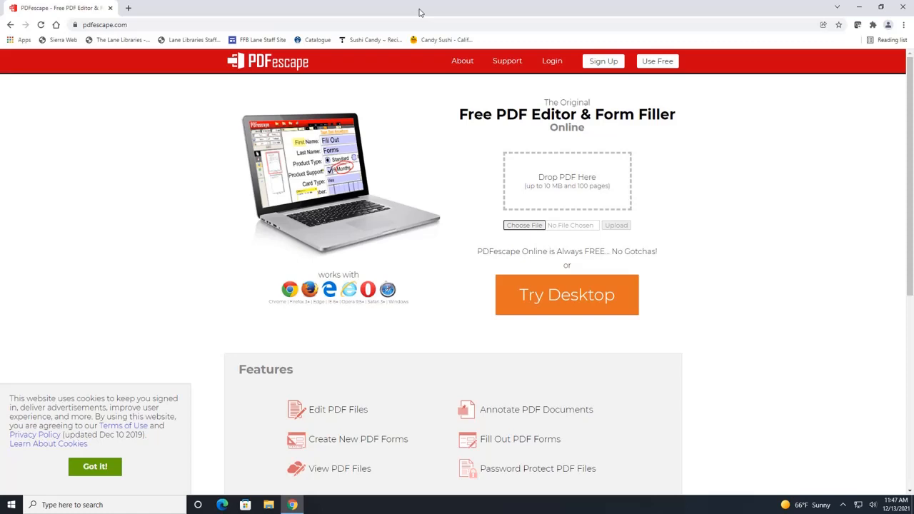
- Choose the PDF ohio-durable-power-of-attorney-health-care from the Downloads folder as the file to edit online
click(525, 226)
click(40, 143)
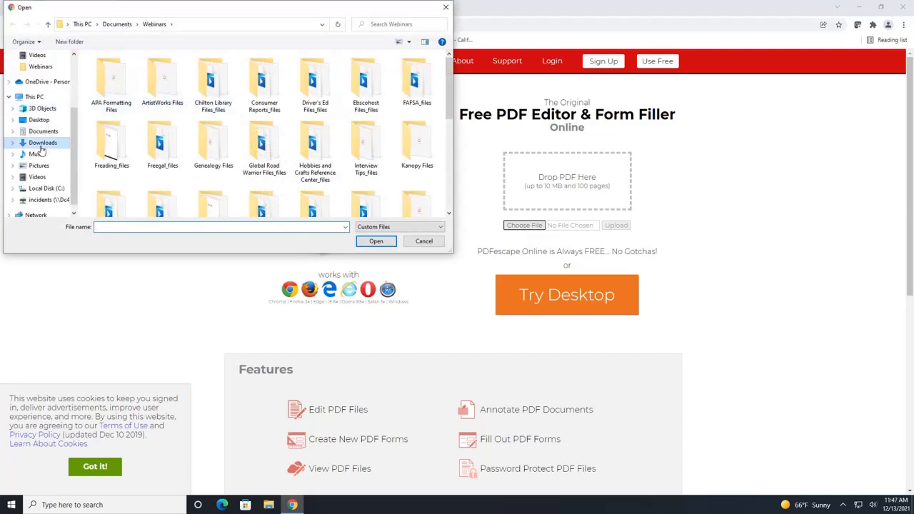
click(147, 84)
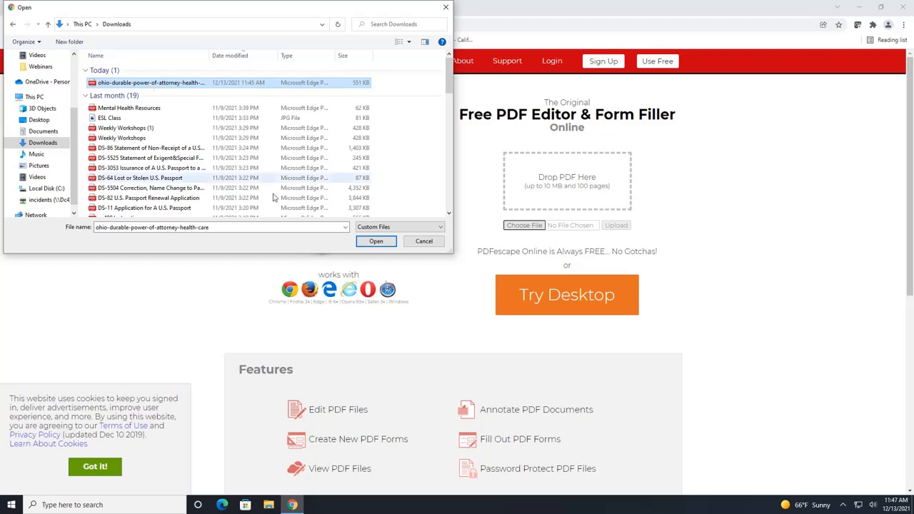
click(376, 241)
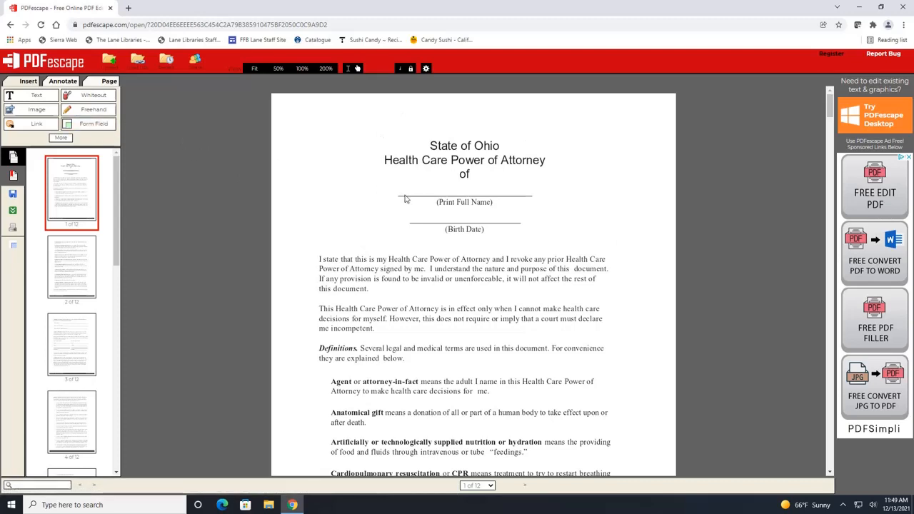
- Insert a text object with the person's full name above the Print Full Name line on page 1
click(34, 96)
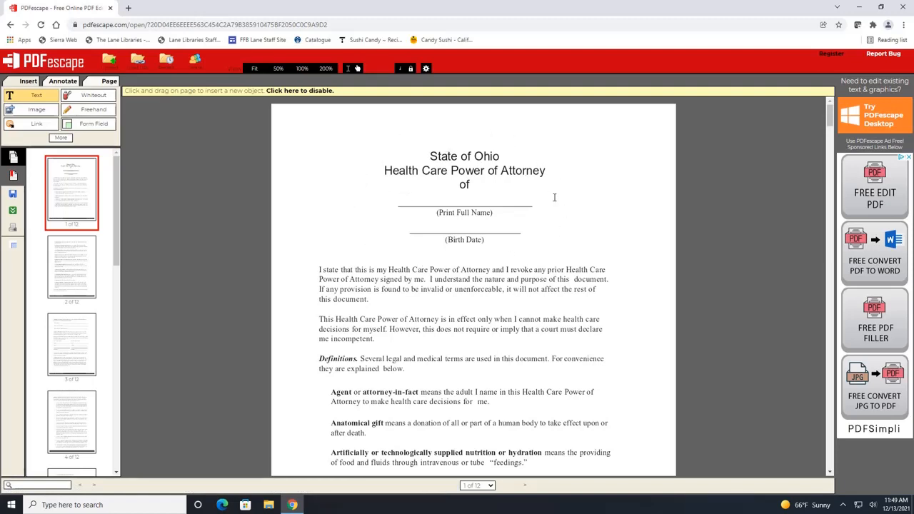
click(427, 201)
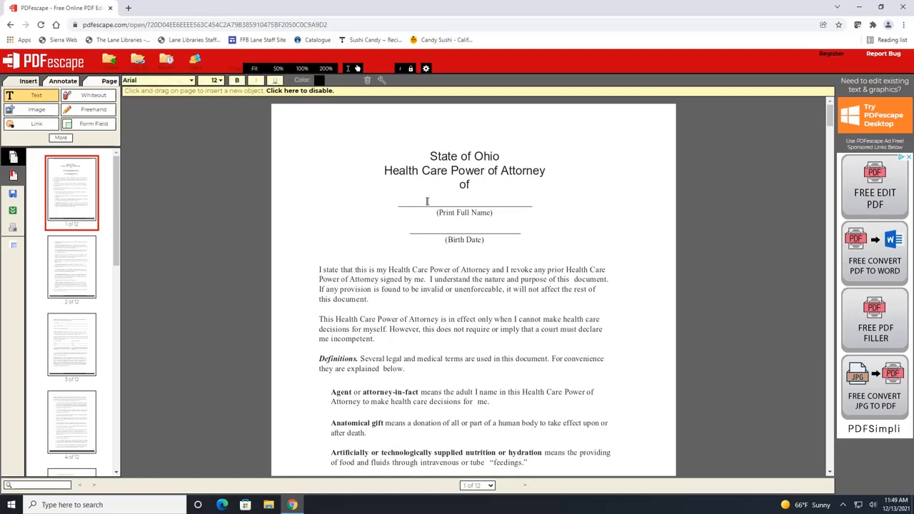
text(John Smith)
- Format the inserted name as Times New Roman, size 30, and move it so it sits on the Print Full Name line
click(191, 83)
click(191, 125)
click(220, 83)
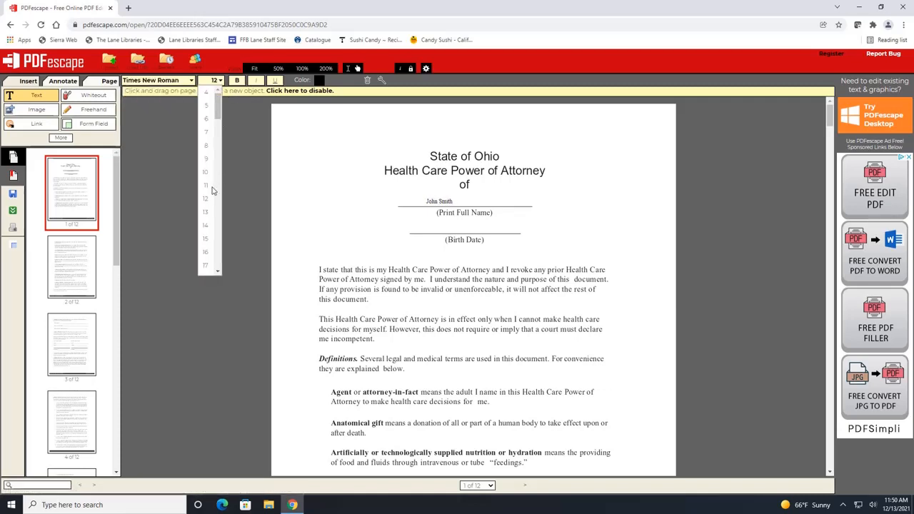
click(206, 238)
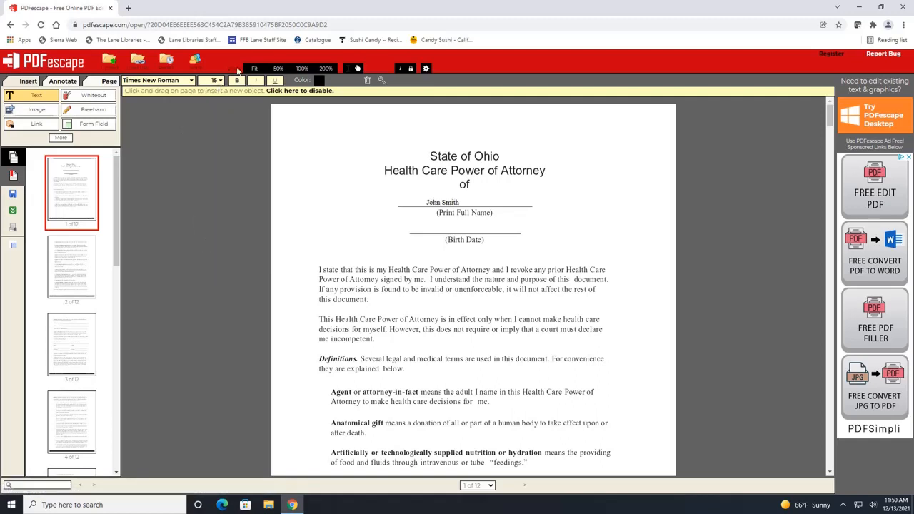
click(220, 82)
scroll(207, 143, down, 3)
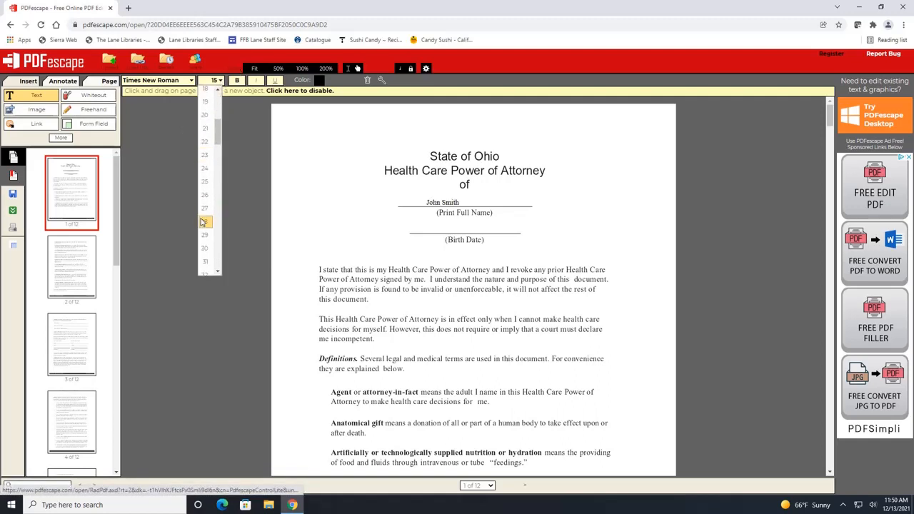
click(205, 247)
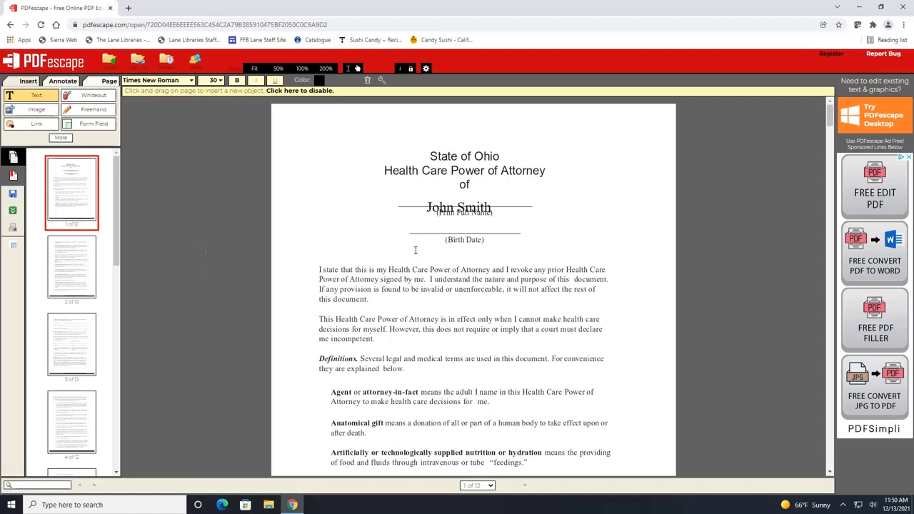
click(653, 224)
mouse_move(462, 207)
mouse_down()
mouse_move(518, 200)
mouse_move(564, 146)
mouse_move(371, 156)
mouse_move(471, 259)
mouse_move(624, 182)
mouse_move(396, 150)
mouse_move(412, 262)
mouse_move(545, 238)
mouse_move(471, 202)
mouse_up()
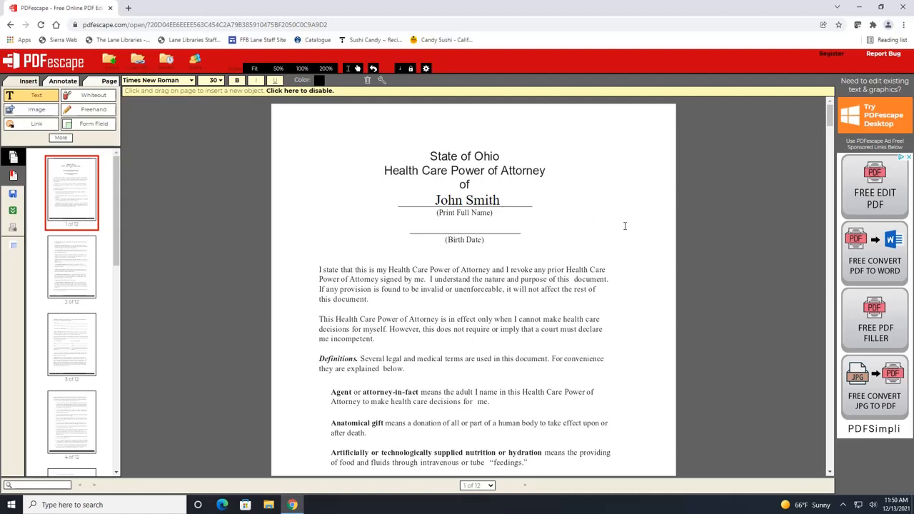
- Delete the inserted name text and undo the deletion
click(367, 82)
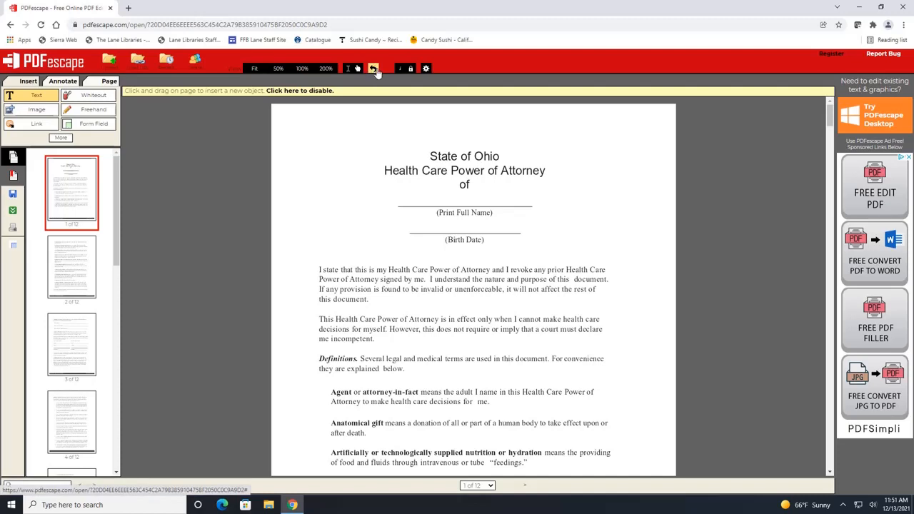
click(374, 69)
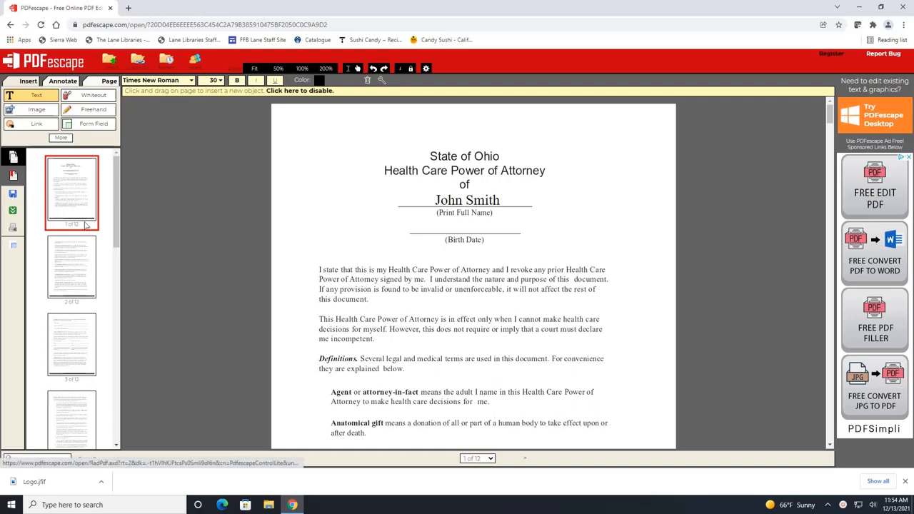
- Load the Logo JPG file from the Downloads folder with the Image tool
click(32, 114)
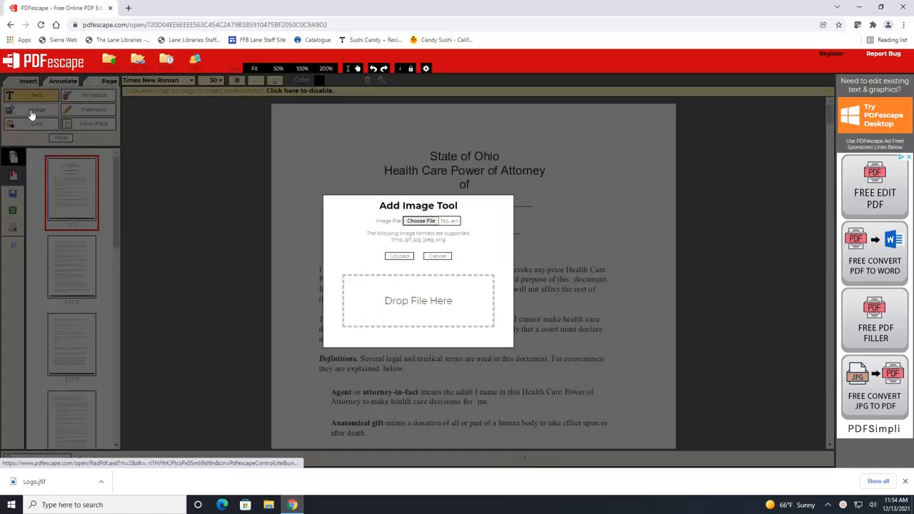
click(422, 222)
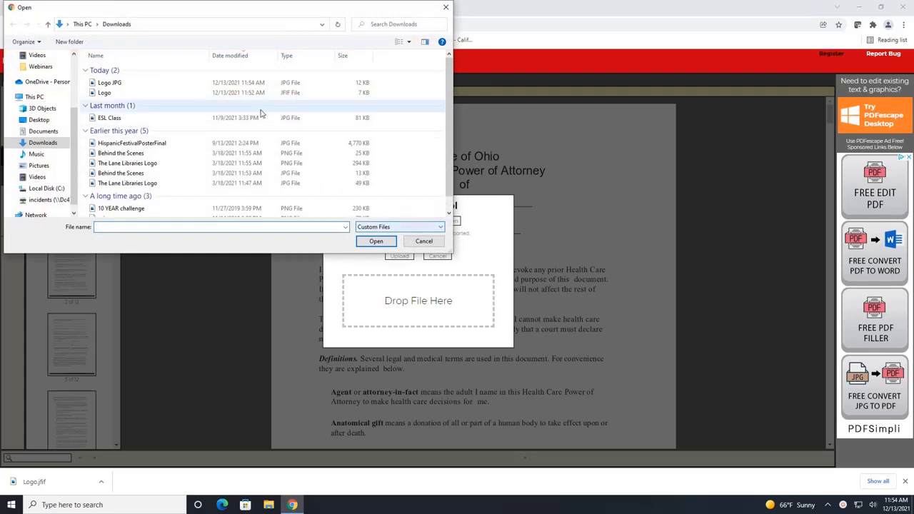
click(116, 84)
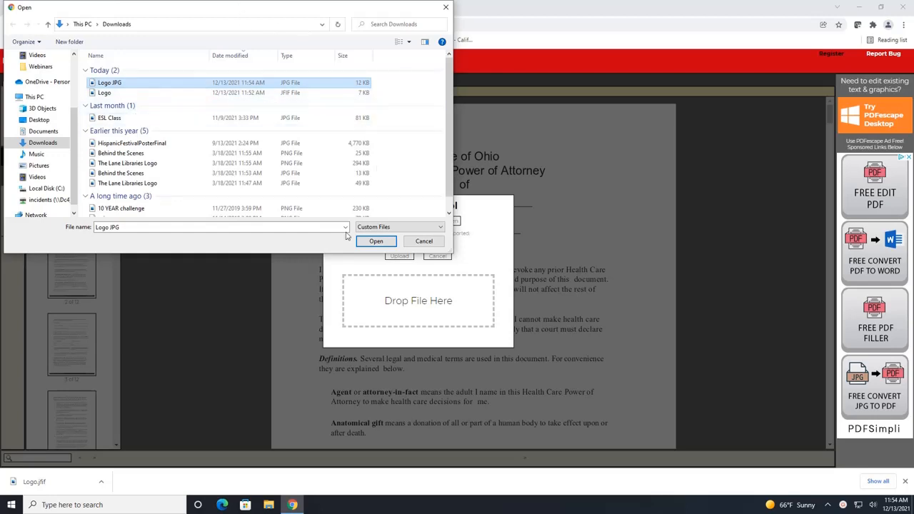
click(375, 241)
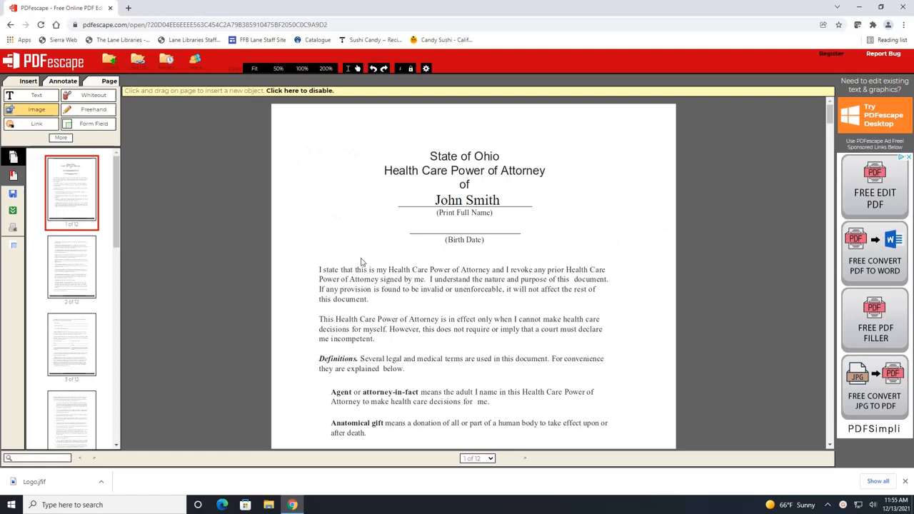
- Place the logo image on page 1, shrink it slightly, and move it into the page's upper-left corner
click(312, 155)
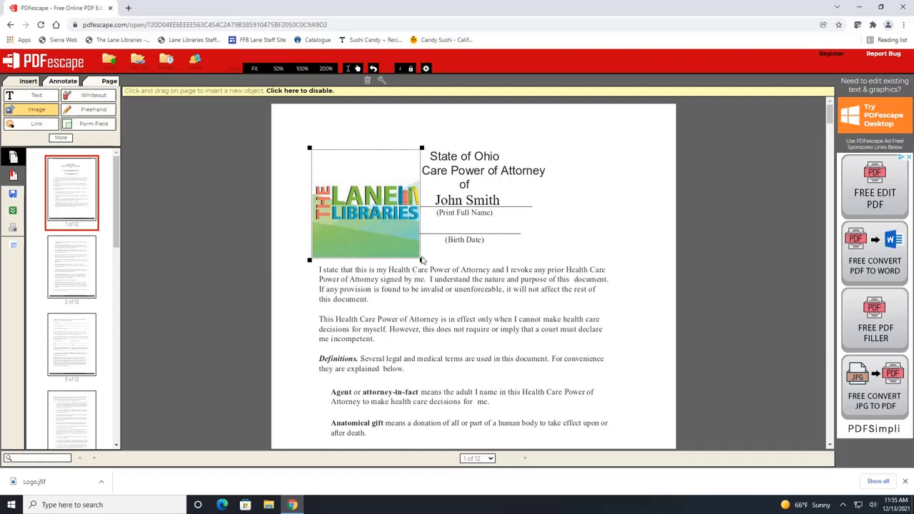
drag(421, 260, 406, 233)
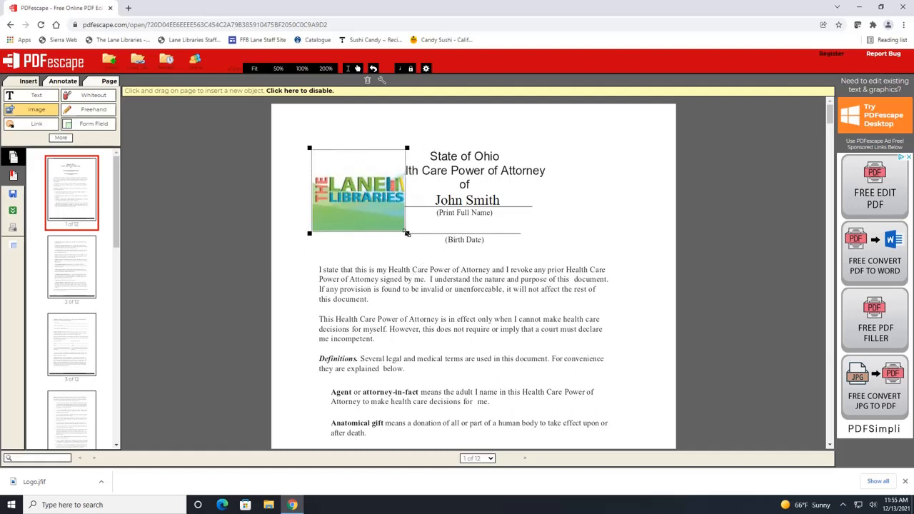
drag(361, 187, 329, 150)
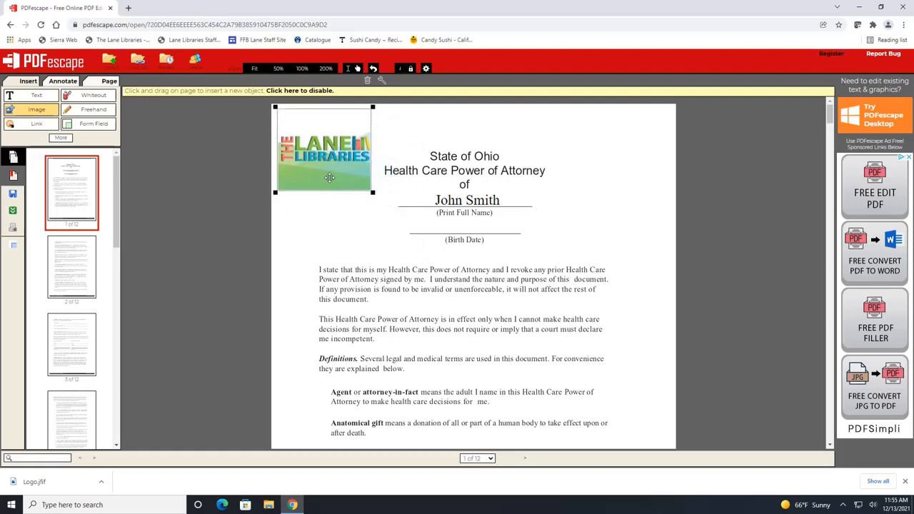
drag(324, 167, 326, 170)
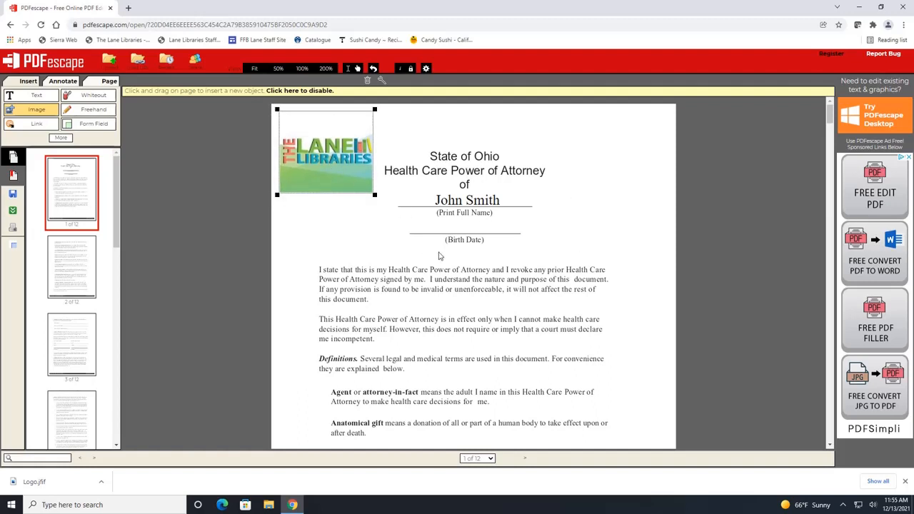
- Add a link area over the whole logo image that points to the library's website URL
click(33, 127)
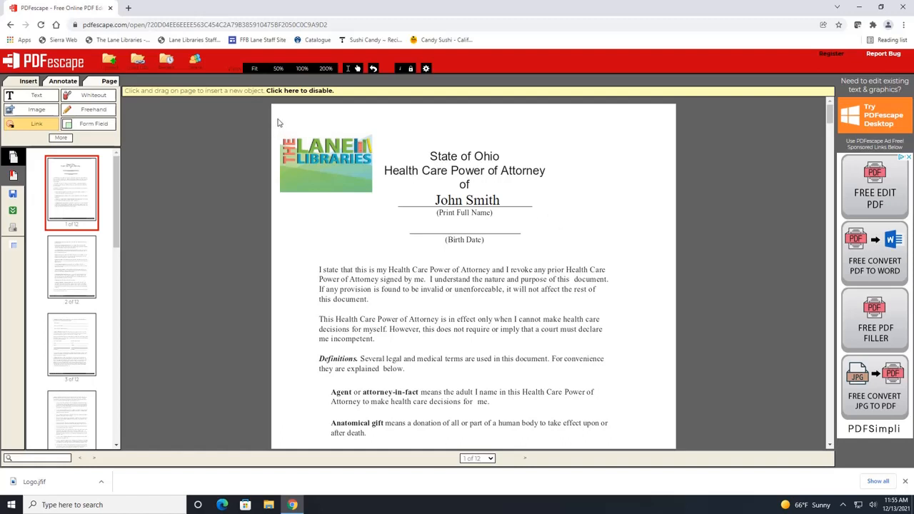
drag(278, 119, 377, 202)
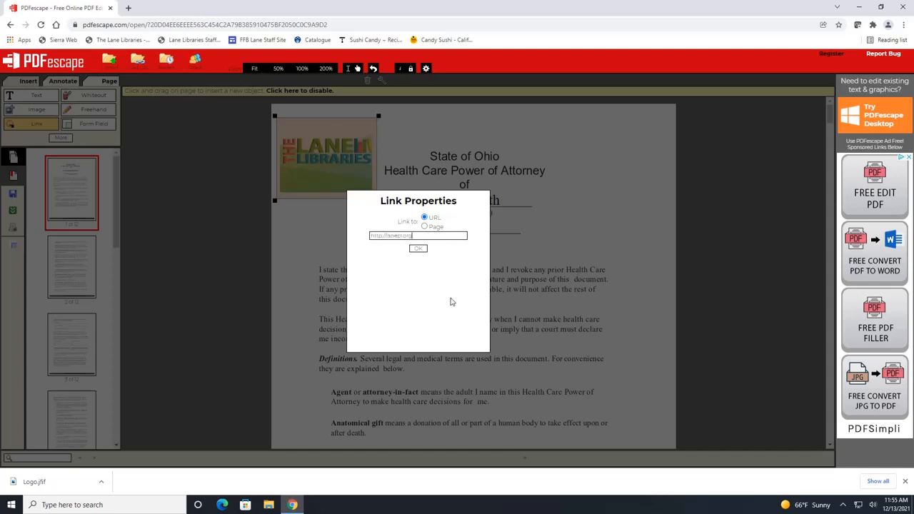
click(419, 249)
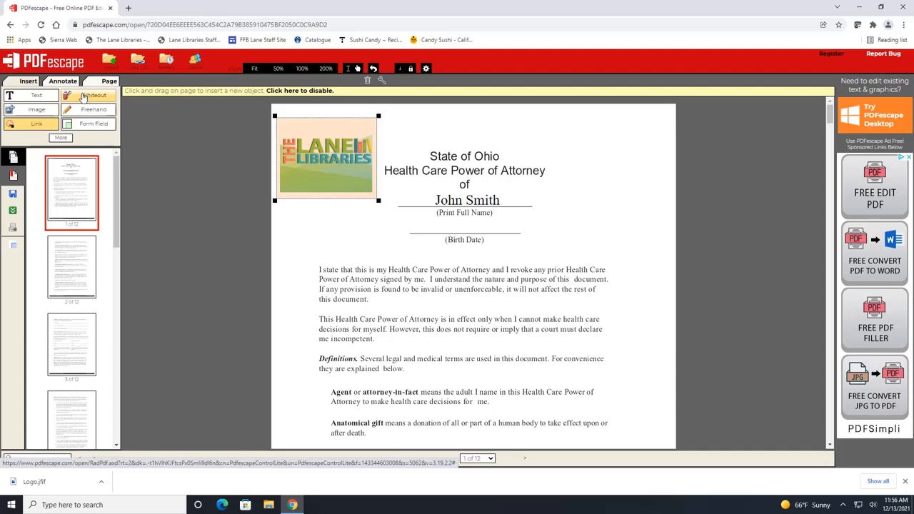
- Cover the paragraph beginning "I state that this is my Health Care Power of Attorney" with a fitted whiteout box
click(86, 97)
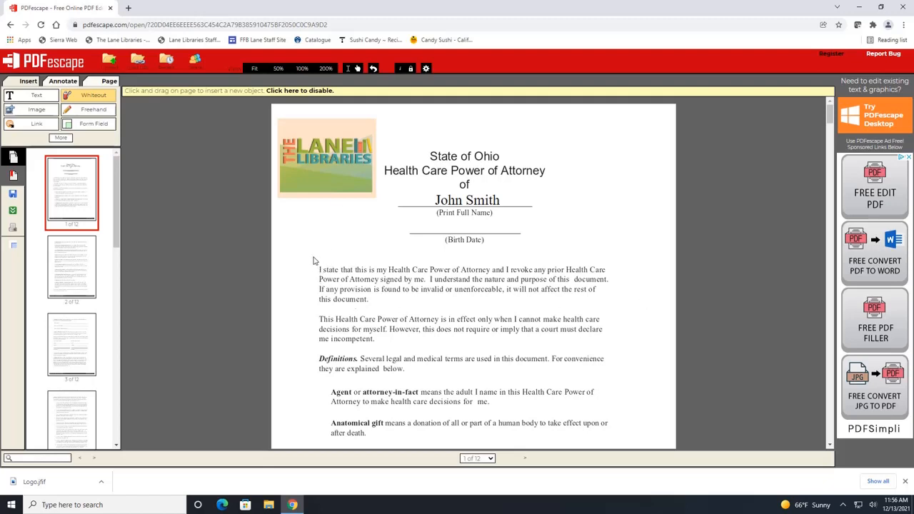
drag(313, 255, 618, 313)
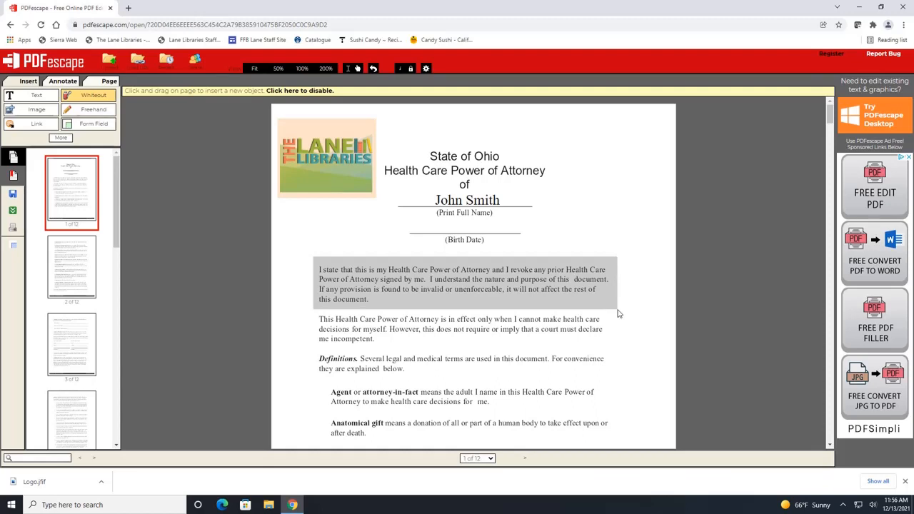
drag(618, 313, 618, 314)
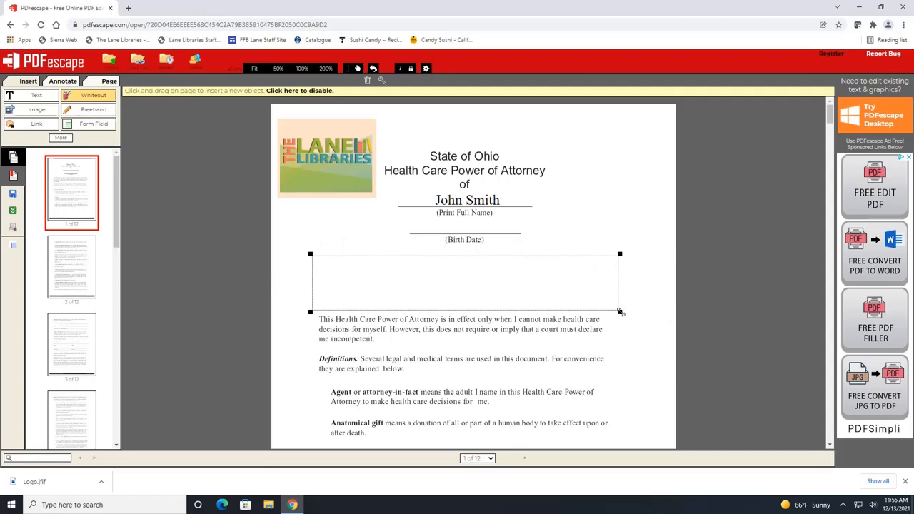
mouse_move(620, 312)
mouse_down()
mouse_move(632, 445)
mouse_move(637, 357)
mouse_move(626, 307)
mouse_move(614, 307)
mouse_up()
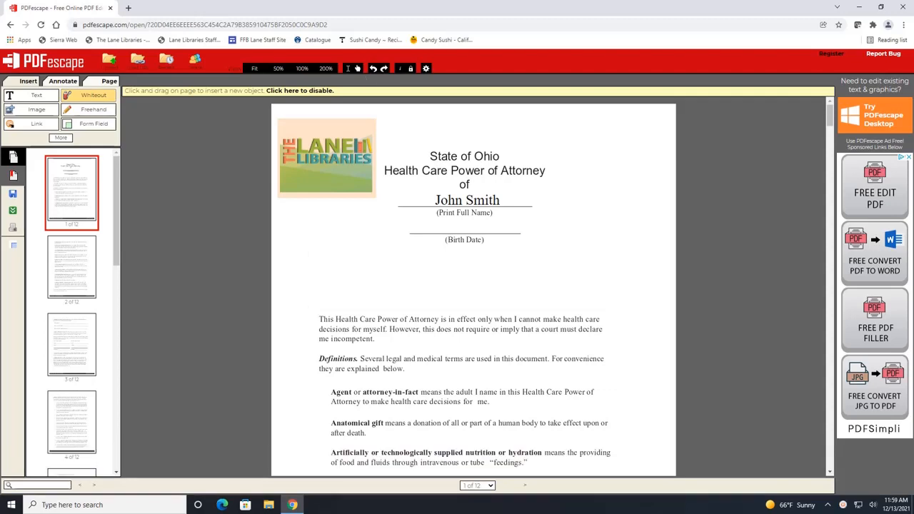
- Draw a handwritten signature of the person's name with the Freehand tool in the blank area below Birth Date
click(94, 113)
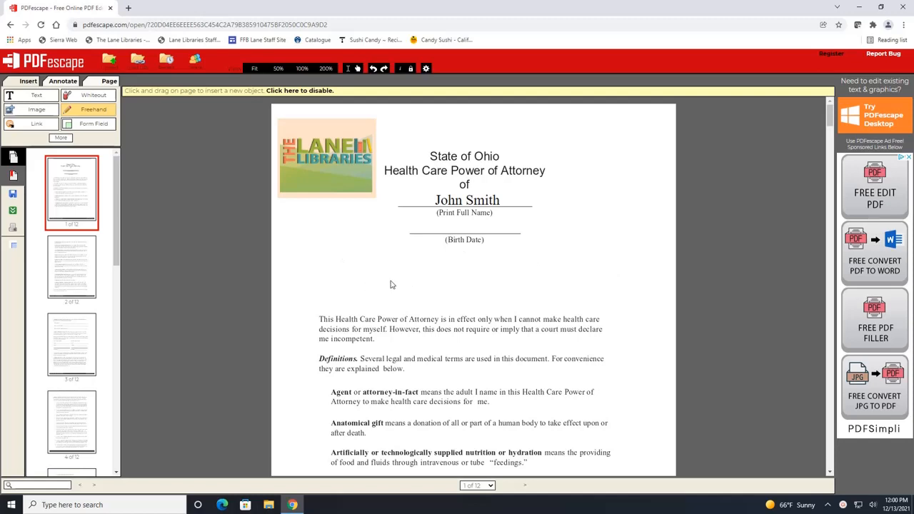
mouse_move(391, 283)
mouse_down()
mouse_move(412, 275)
mouse_move(411, 289)
mouse_move(420, 280)
mouse_move(428, 292)
mouse_move(443, 286)
mouse_move(454, 295)
mouse_move(506, 258)
mouse_move(484, 286)
mouse_move(493, 298)
mouse_move(527, 304)
mouse_move(546, 267)
mouse_move(551, 300)
mouse_move(568, 301)
mouse_move(536, 284)
mouse_up()
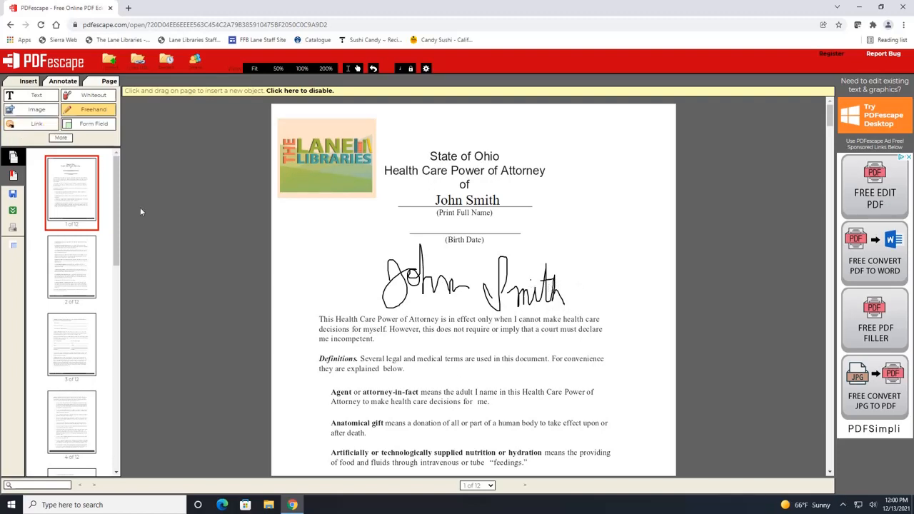
- Insert a Text form field covering the blank line above the Birth Date label on page 1
click(83, 125)
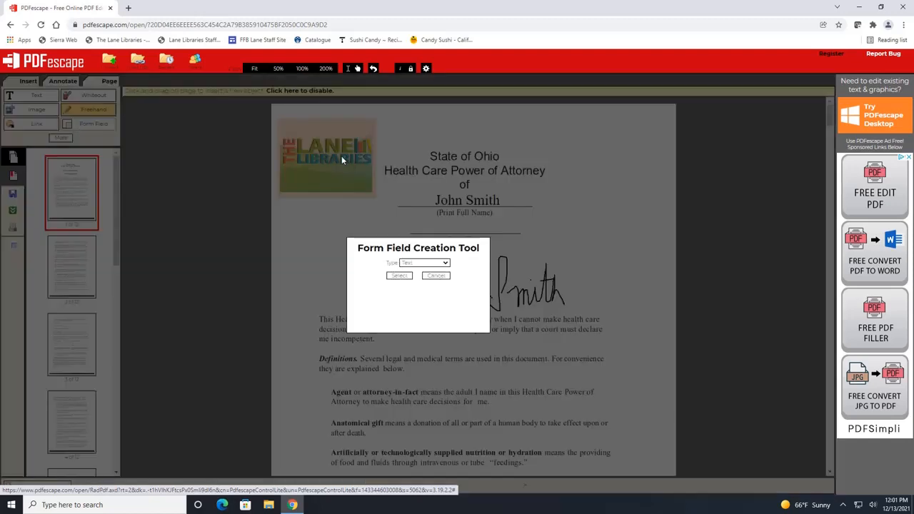
click(445, 263)
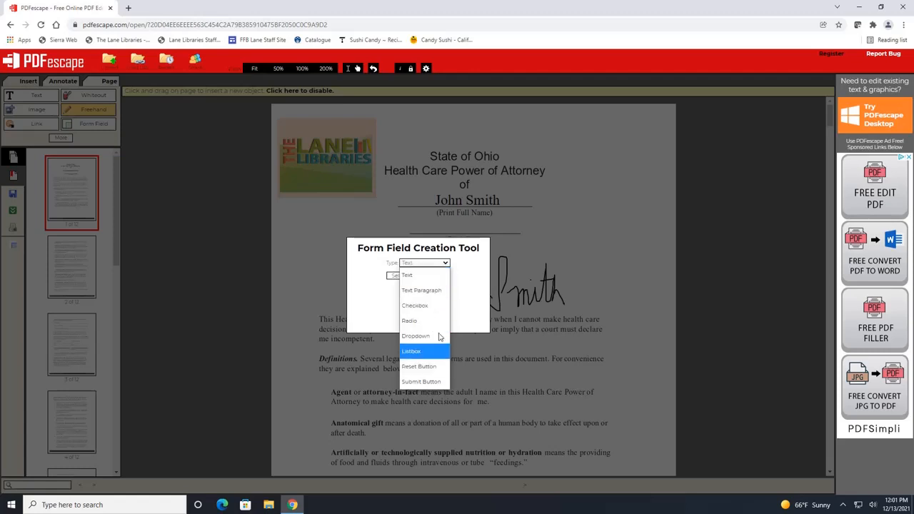
click(478, 287)
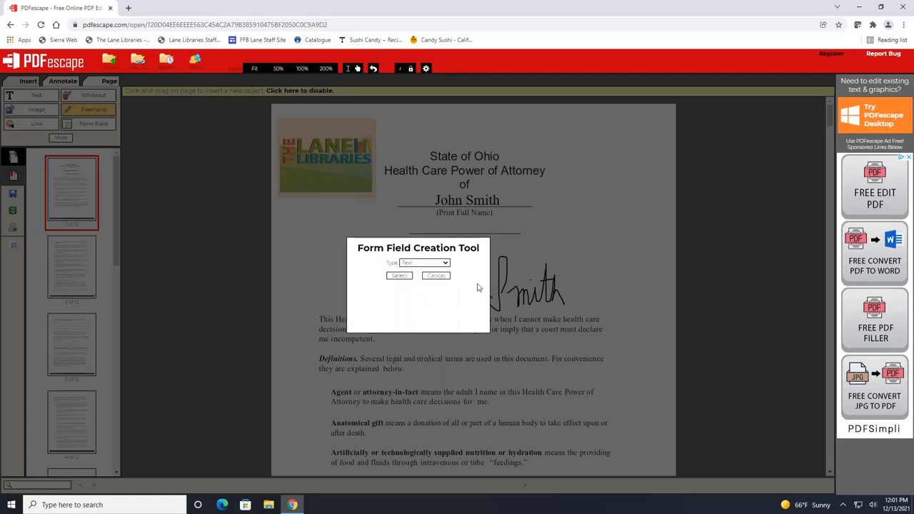
click(401, 276)
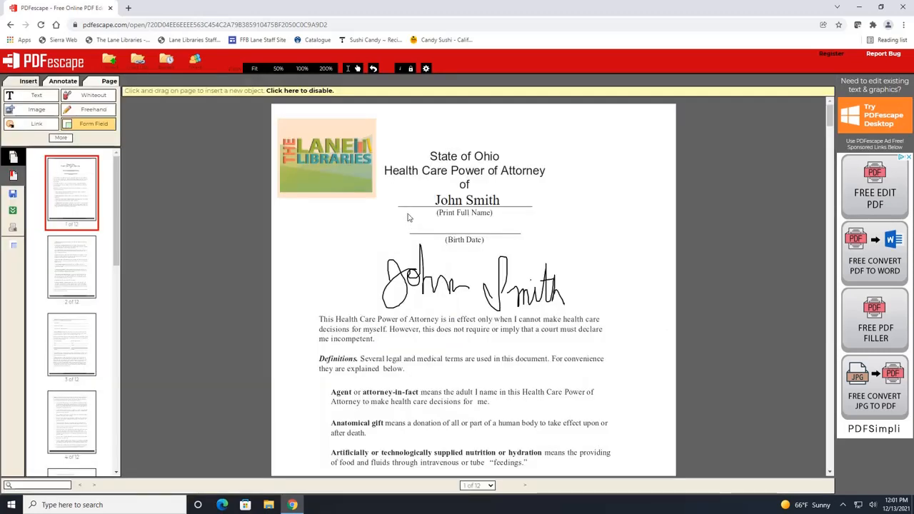
drag(407, 214, 525, 218)
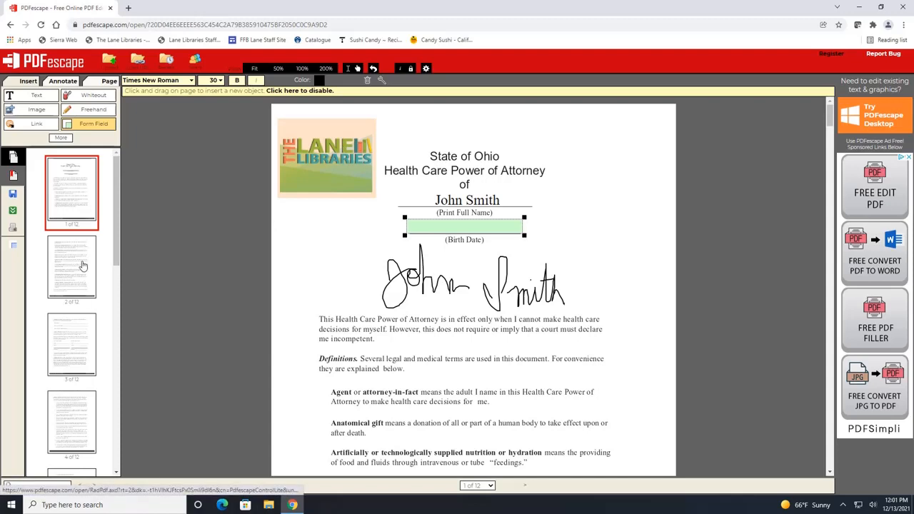
- Delete page 4, the one beginning with the "Authority of Agent" paragraph, from the document
scroll(83, 298, down, 3)
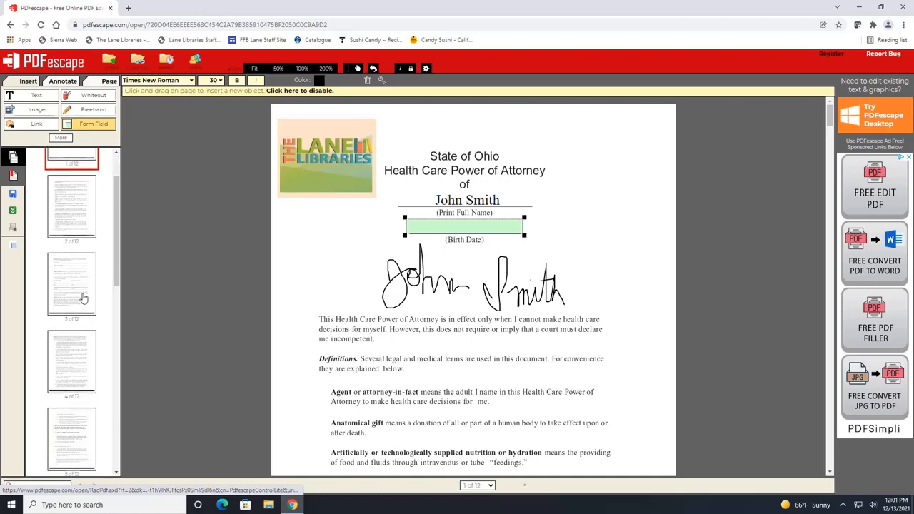
scroll(82, 298, down, 1)
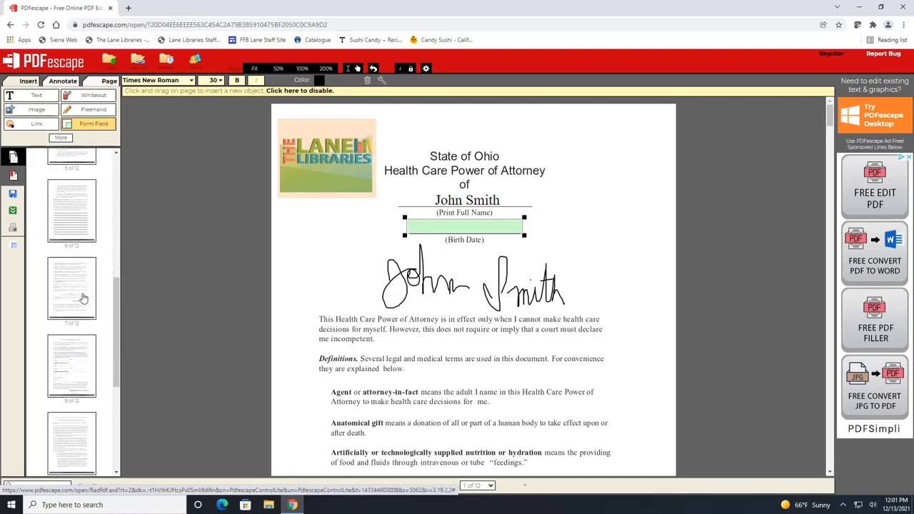
scroll(85, 283, up, 1)
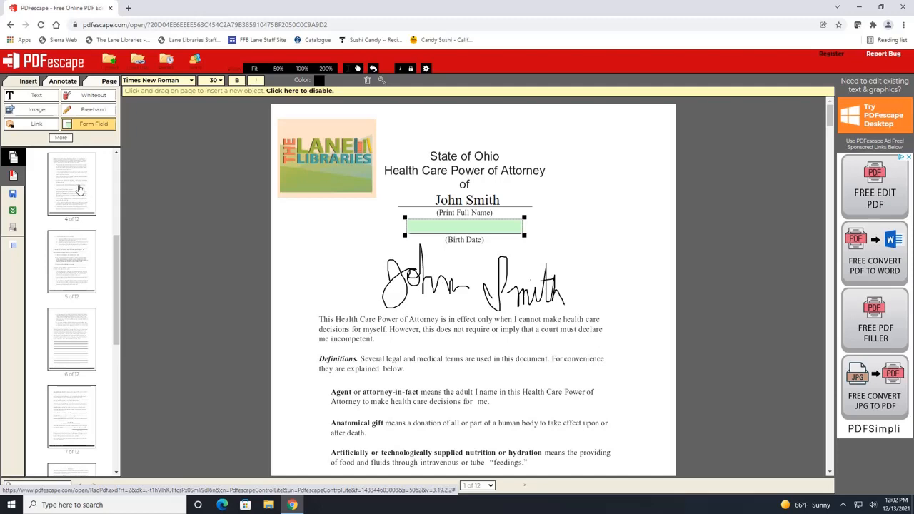
click(80, 189)
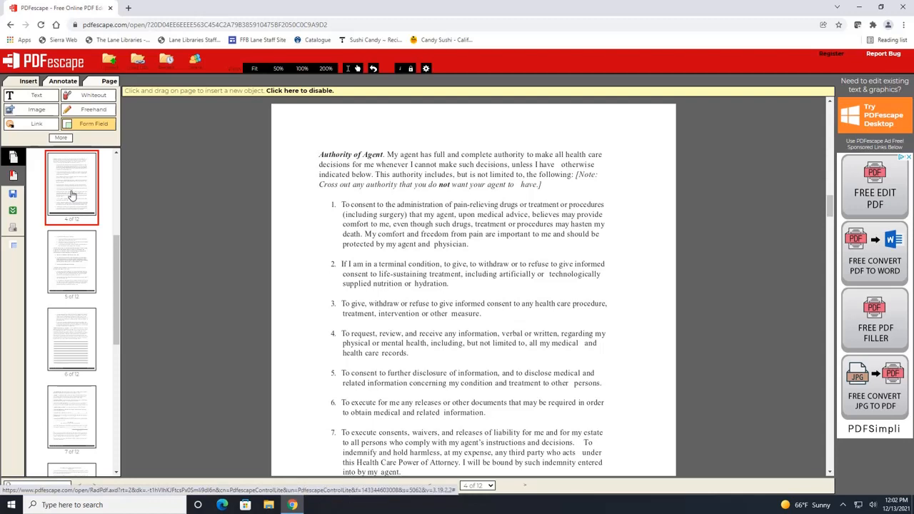
click(108, 83)
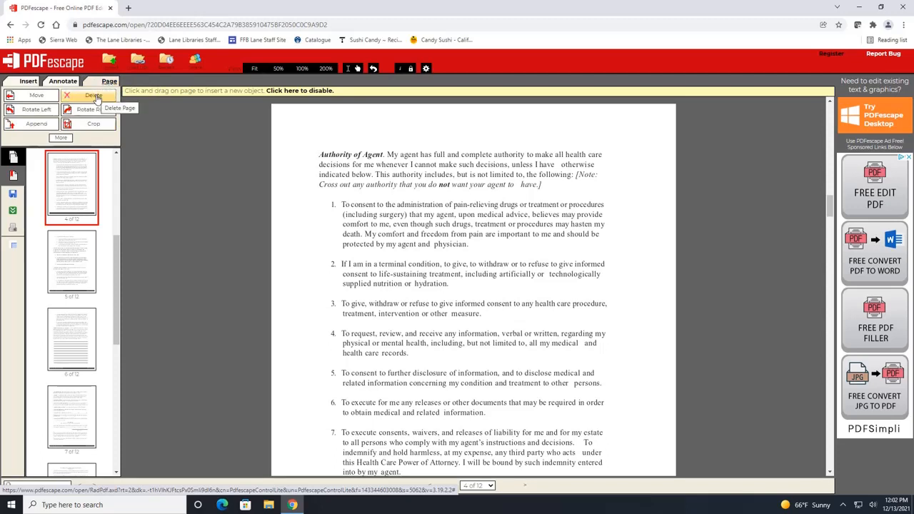
click(96, 97)
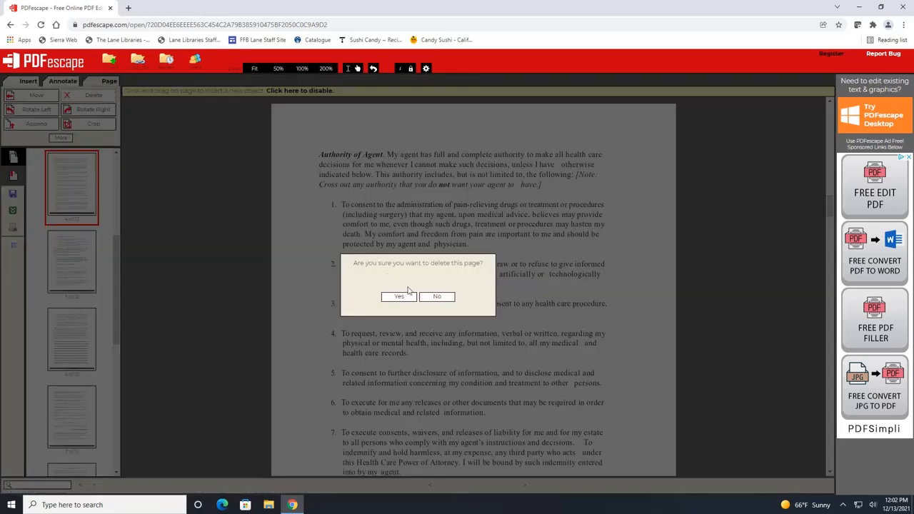
click(401, 297)
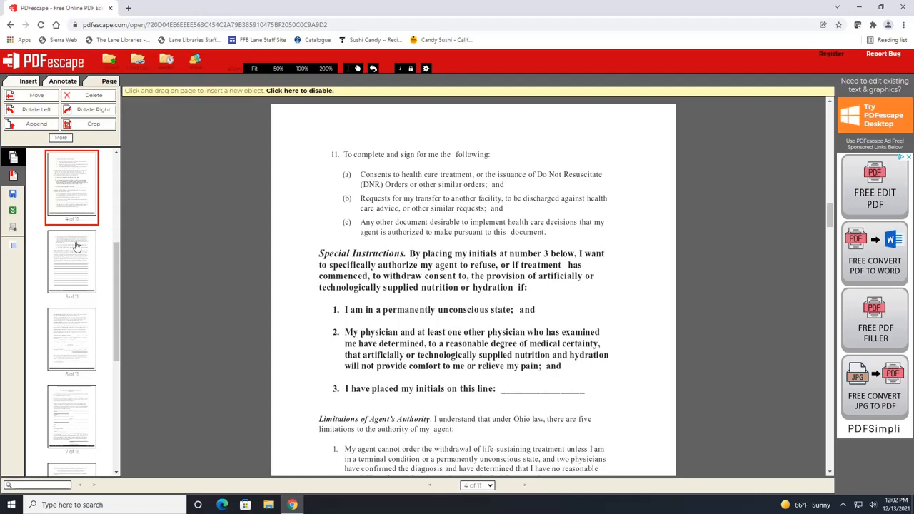
- Move the current page 4, containing the Special Instructions section, to the page 1 position
scroll(77, 248, up, 4)
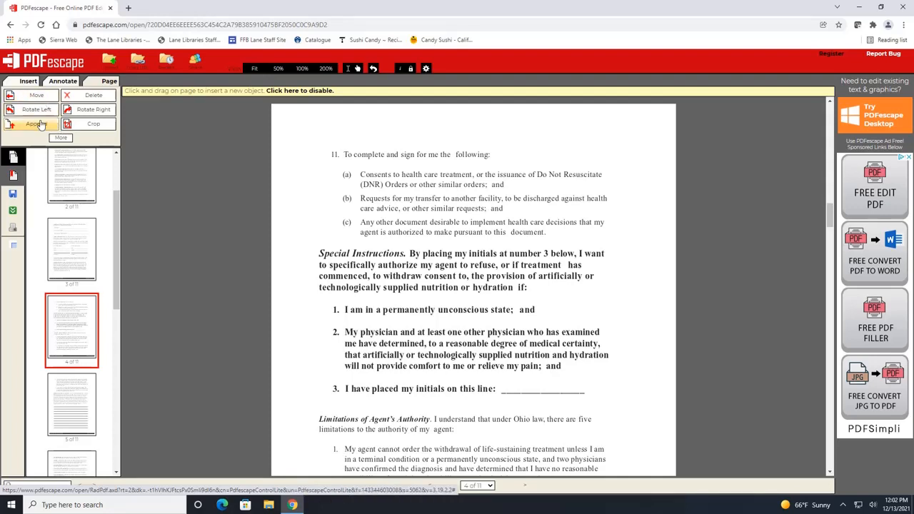
click(43, 97)
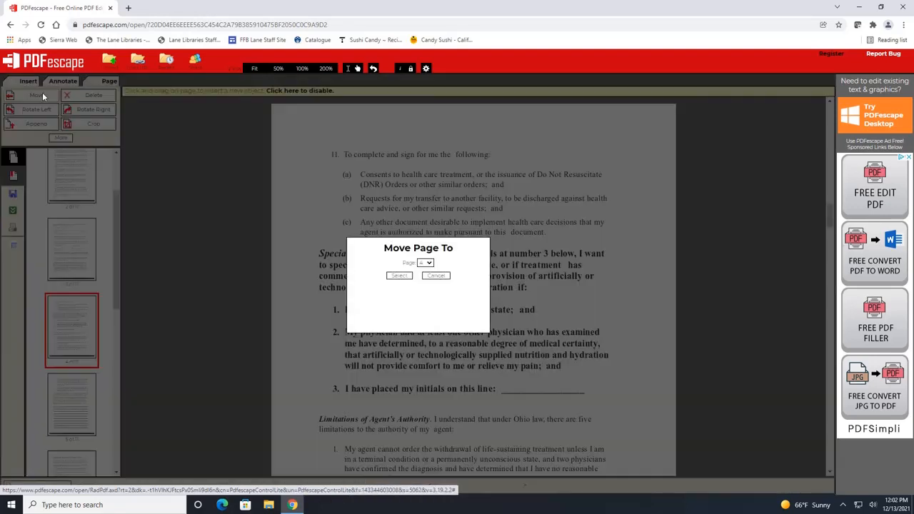
click(429, 263)
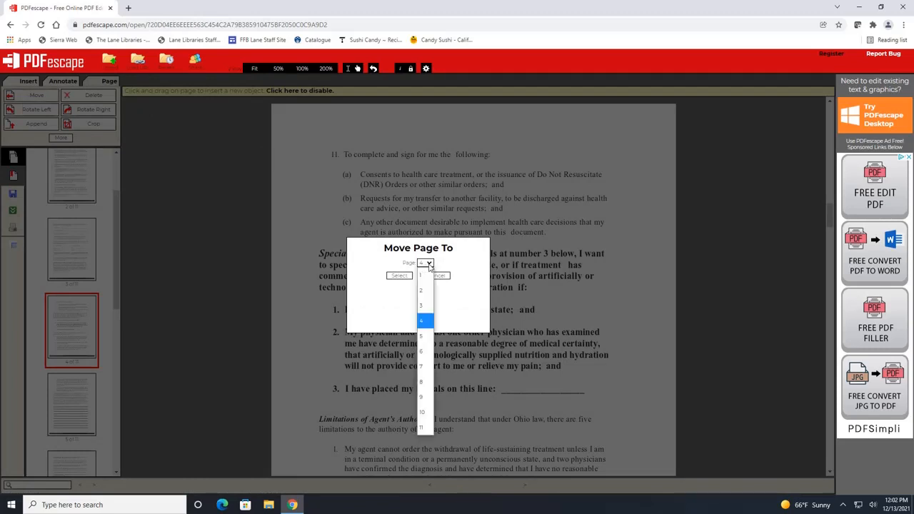
click(425, 274)
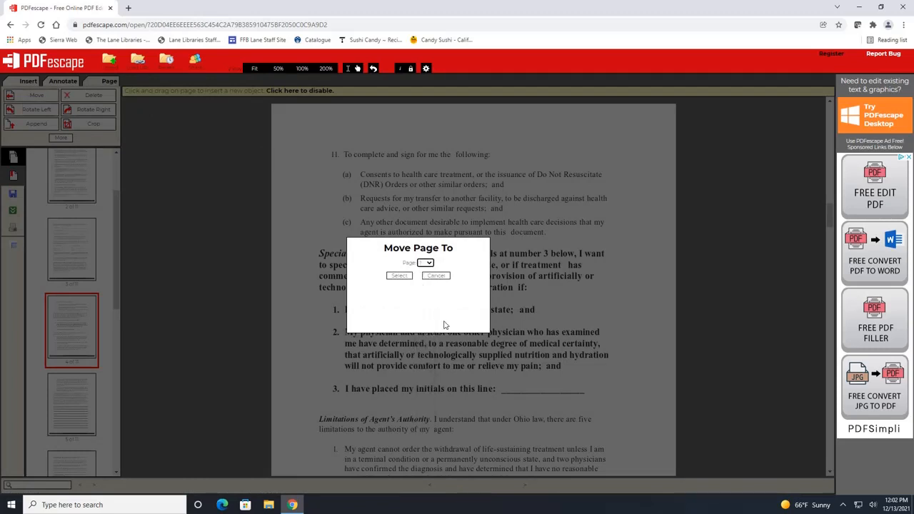
click(403, 277)
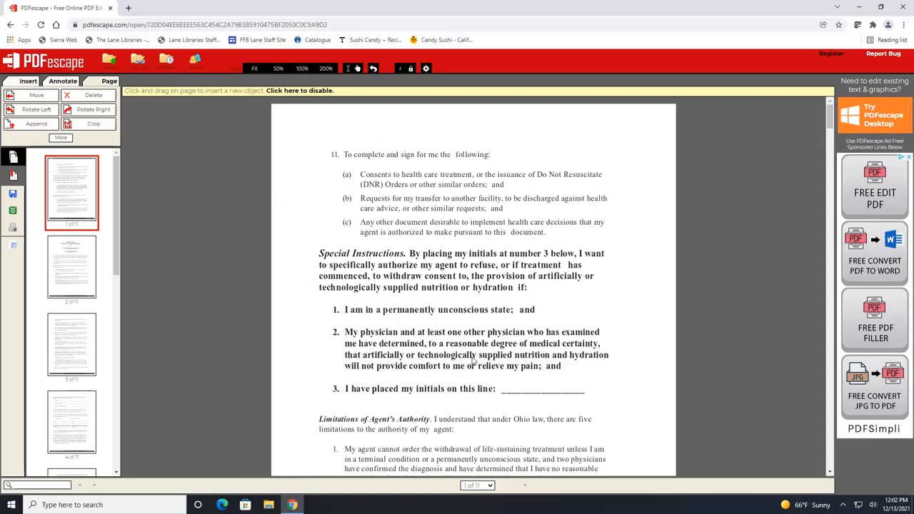
- Save and download the edited PDF
scroll(585, 336, down, 8)
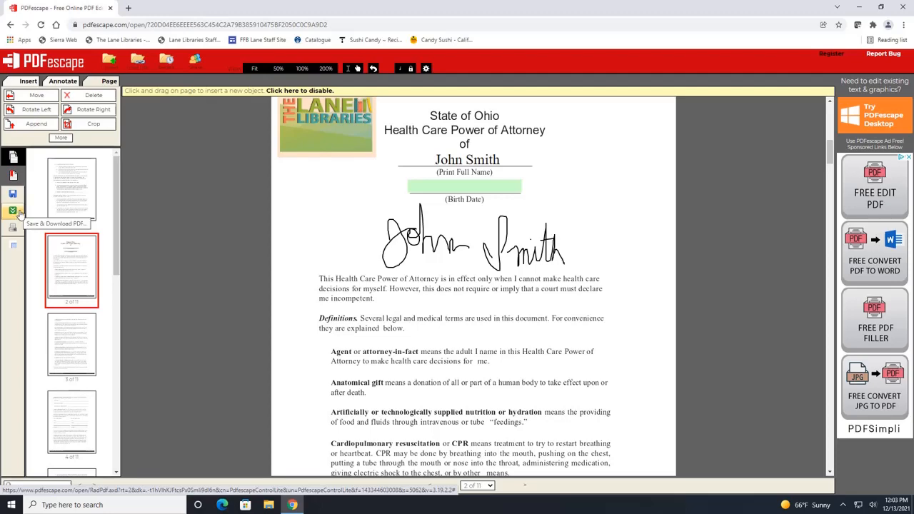
click(20, 213)
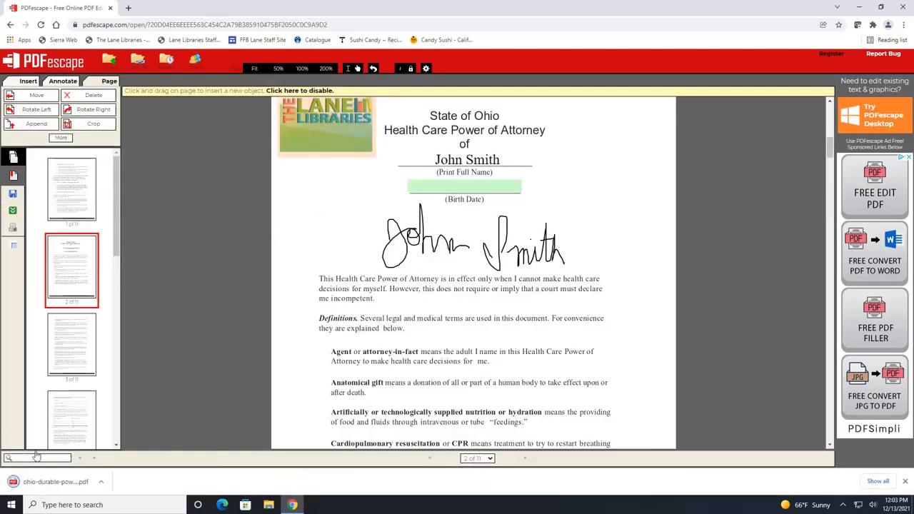
- Preview the printout of all pages with the additional print settings expanded, and close it without printing
click(13, 230)
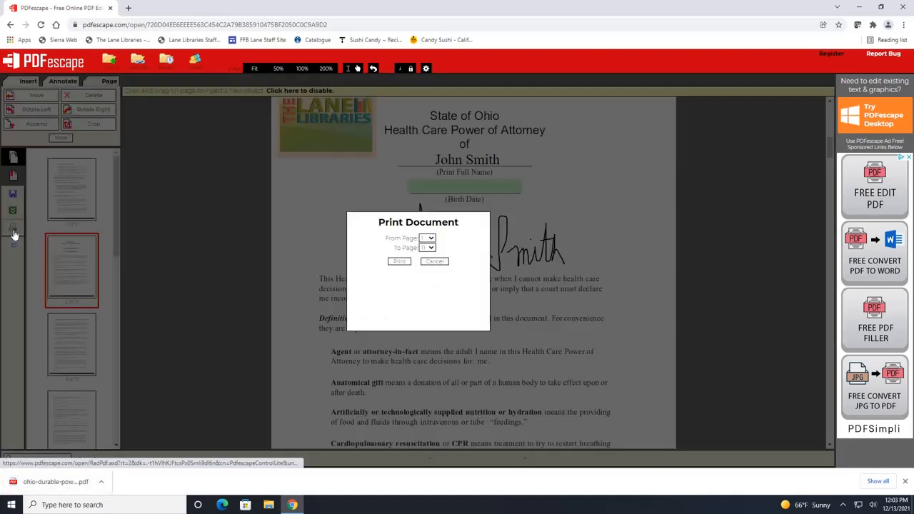
click(399, 262)
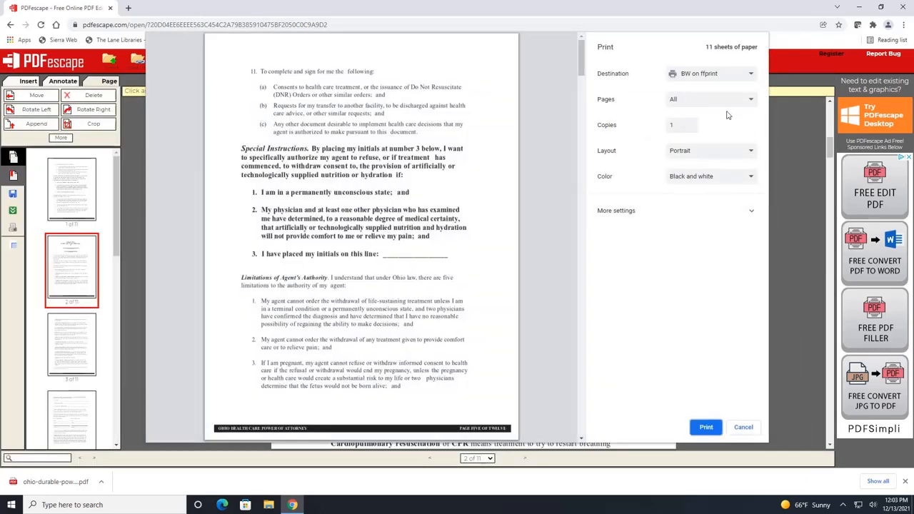
click(725, 211)
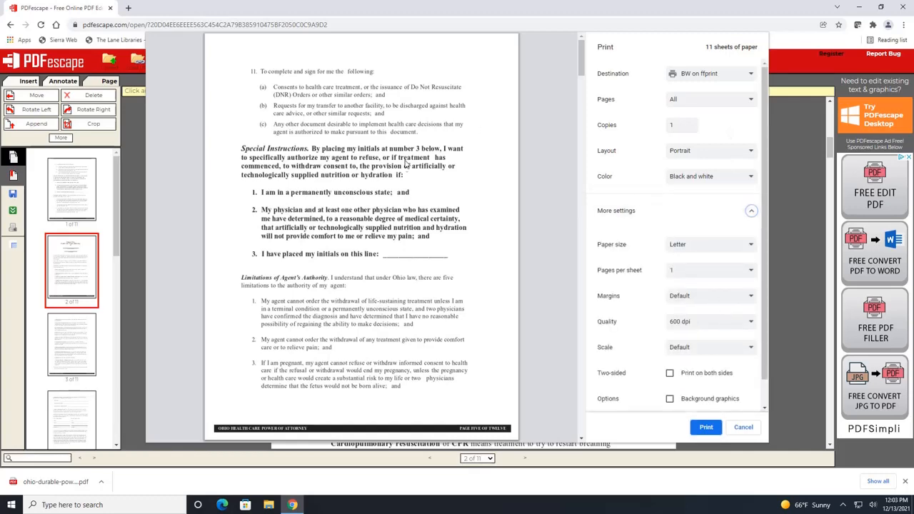
scroll(403, 214, down, 4)
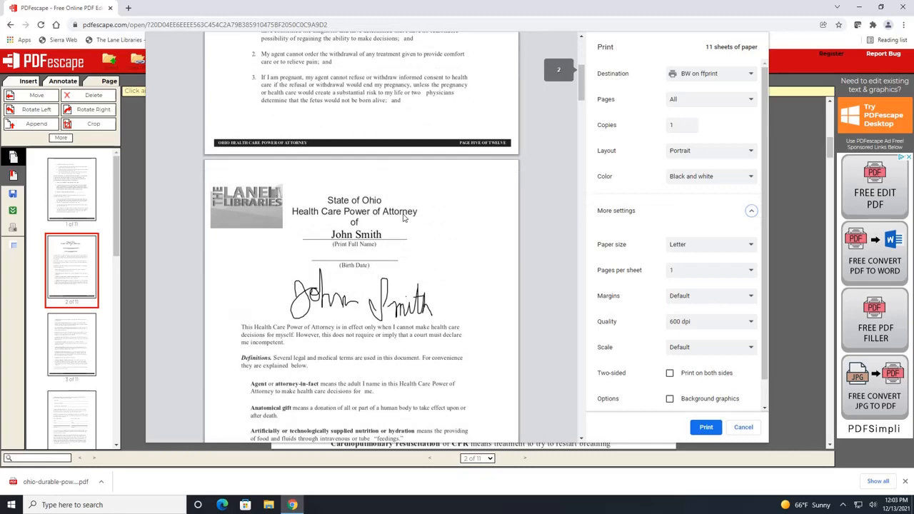
scroll(403, 218, down, 4)
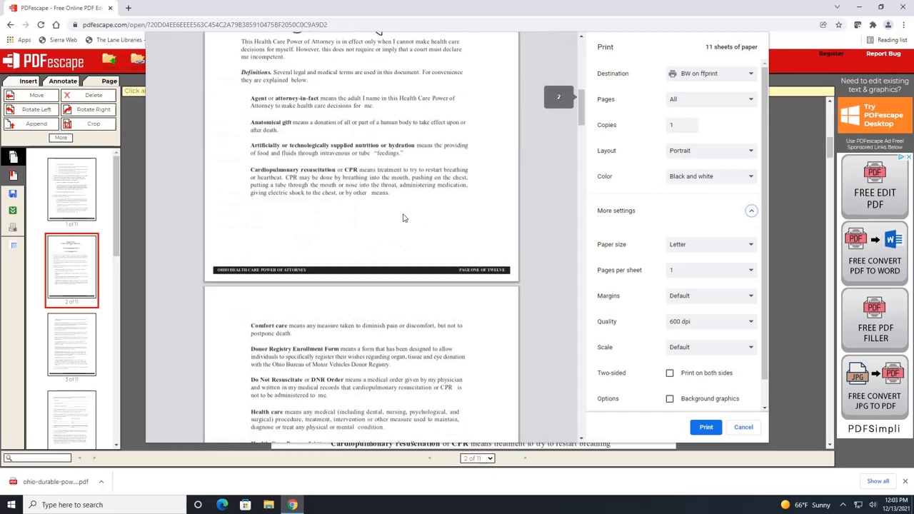
click(743, 427)
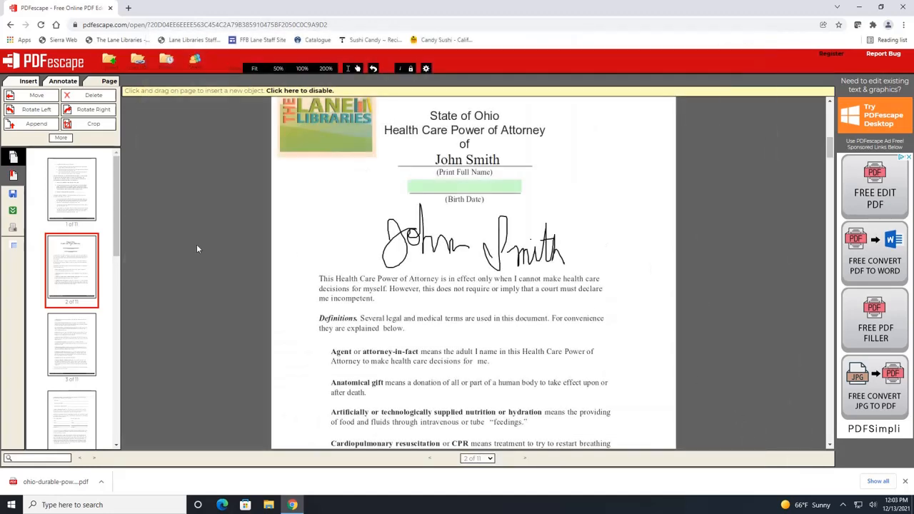
- Open the downloaded power of attorney PDF and fill in the birth date in the form field on page 2
click(52, 488)
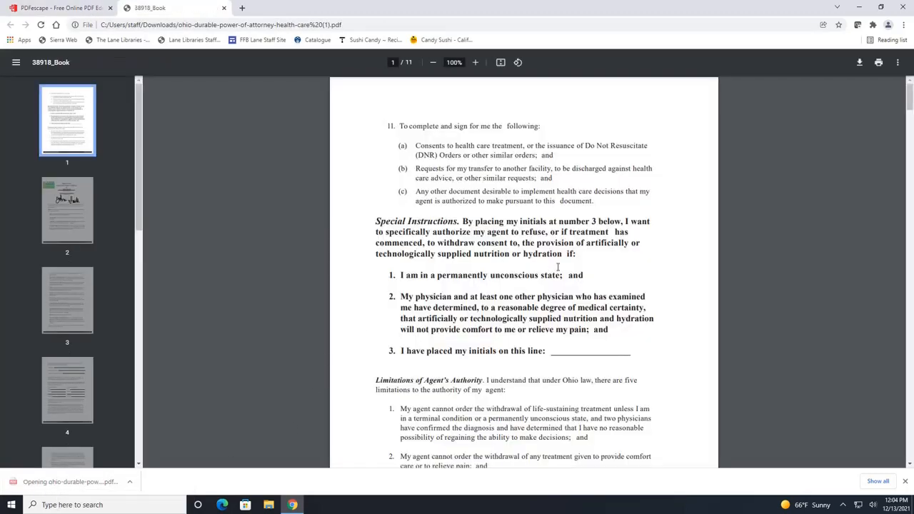
scroll(555, 170, down, 8)
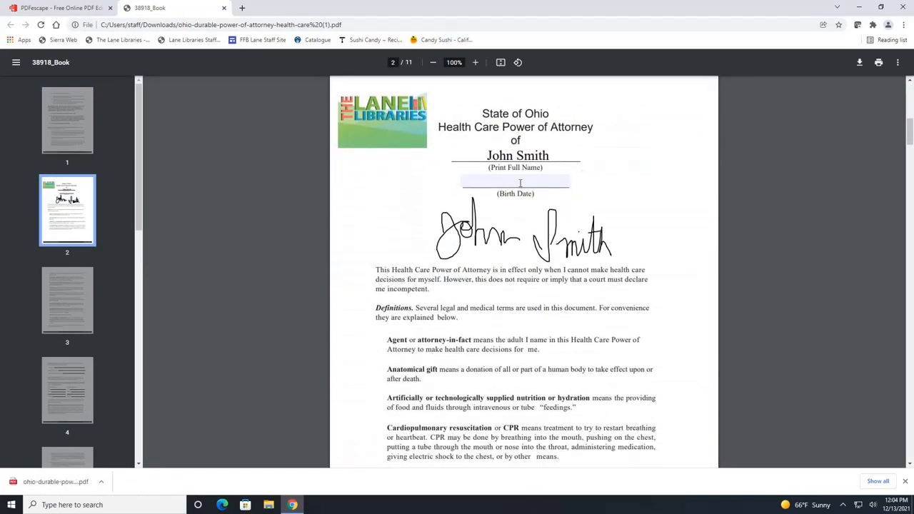
click(492, 181)
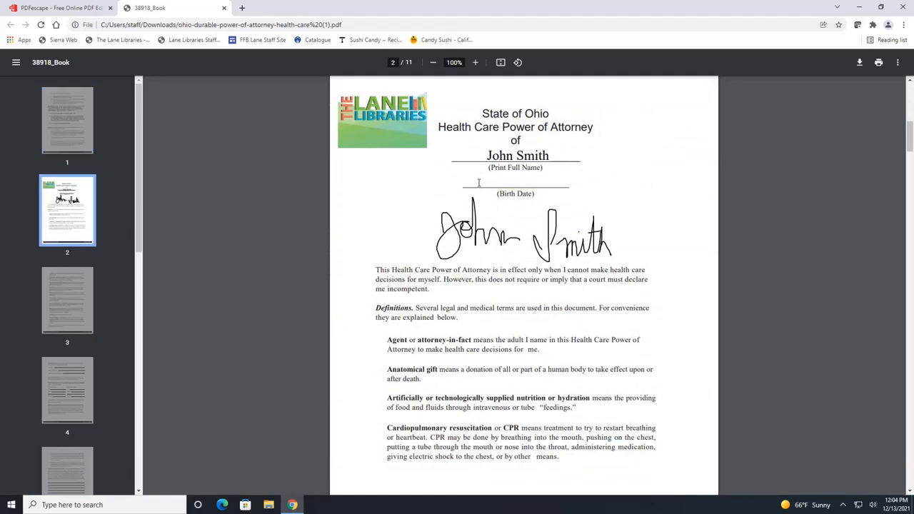
click(602, 212)
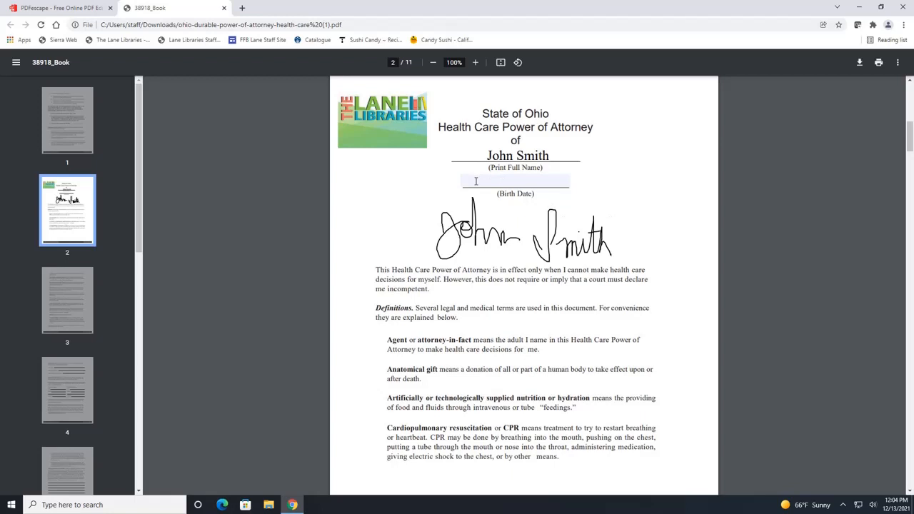
click(471, 179)
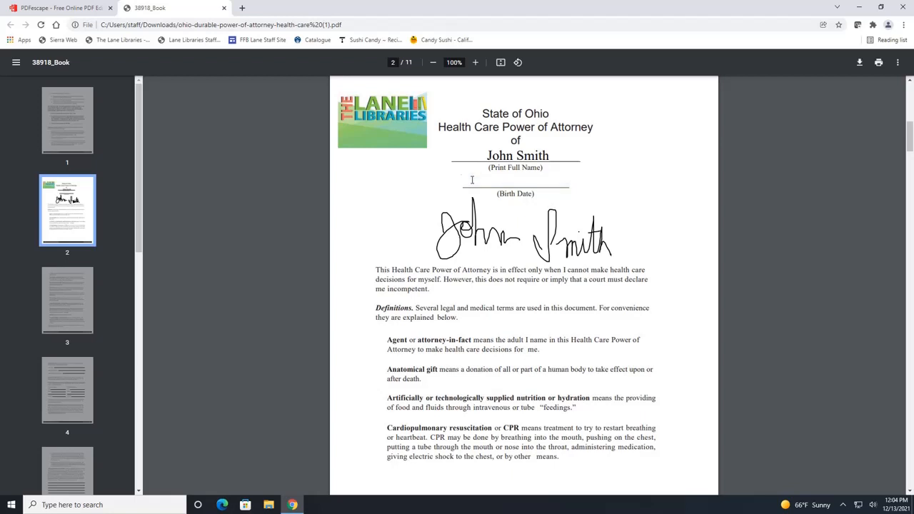
text(12/25/1998)
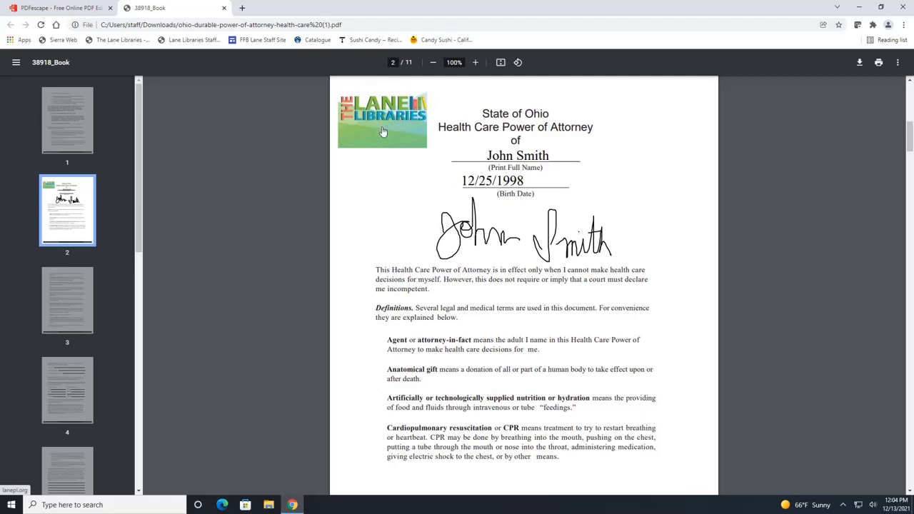
- Test the logo's link to the library website, and return to the document in PDFescape
scroll(360, 180, up, 1)
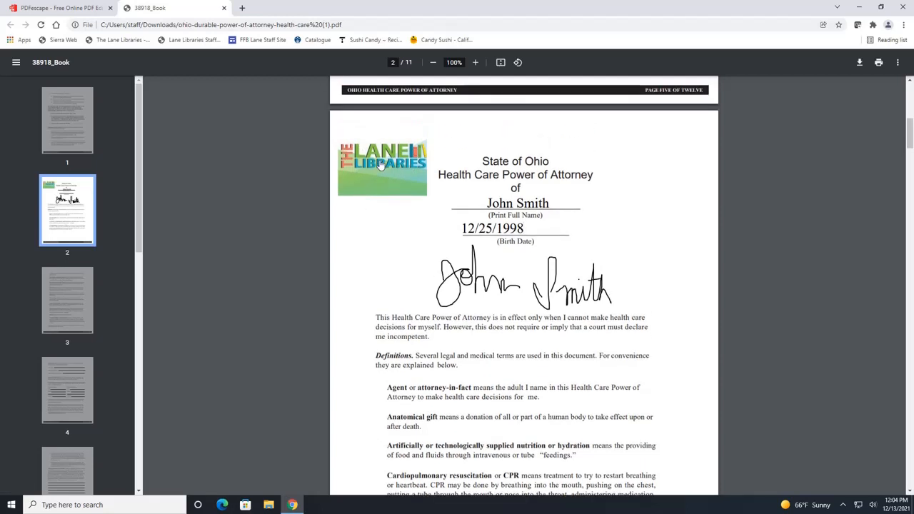
click(380, 165)
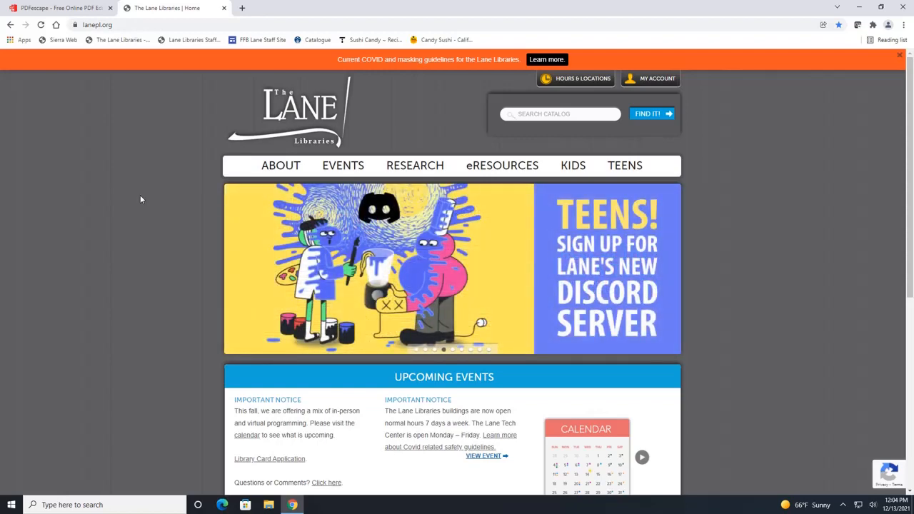
click(62, 7)
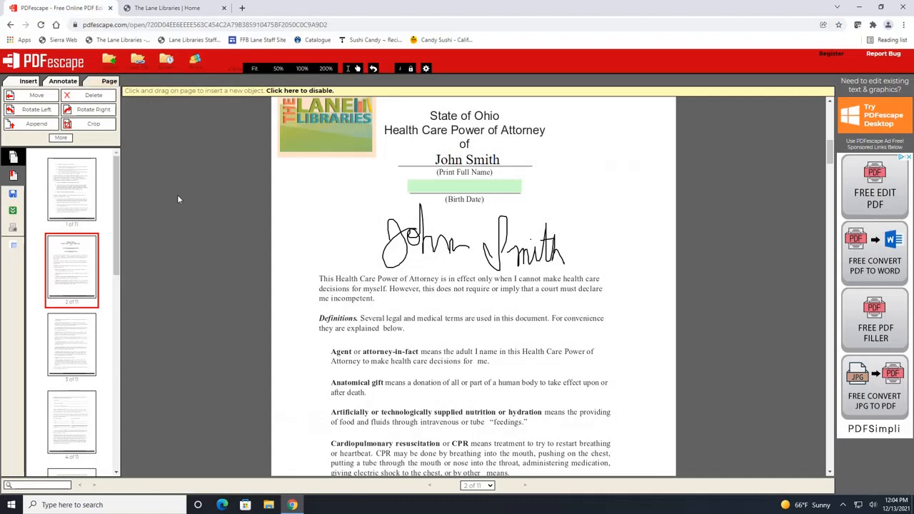